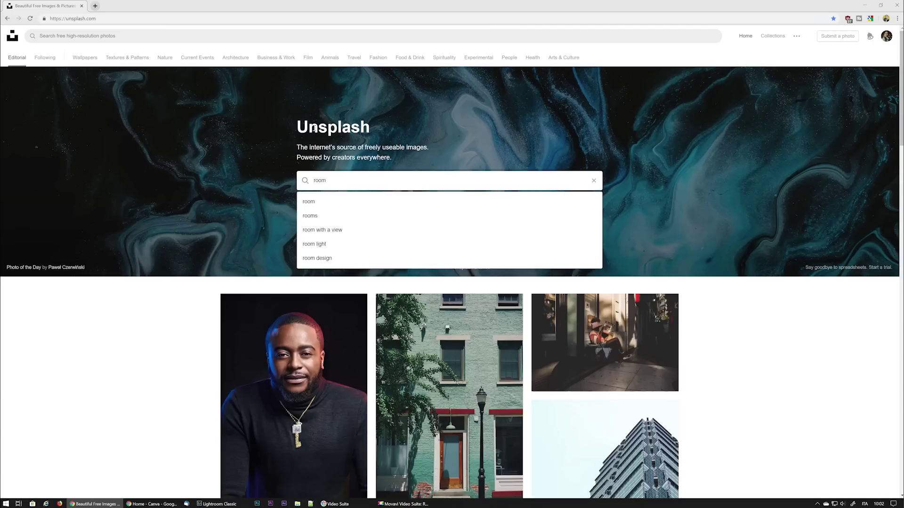
Search the photo site for room and view the photo with the black sofa and potted plant
key(Return)
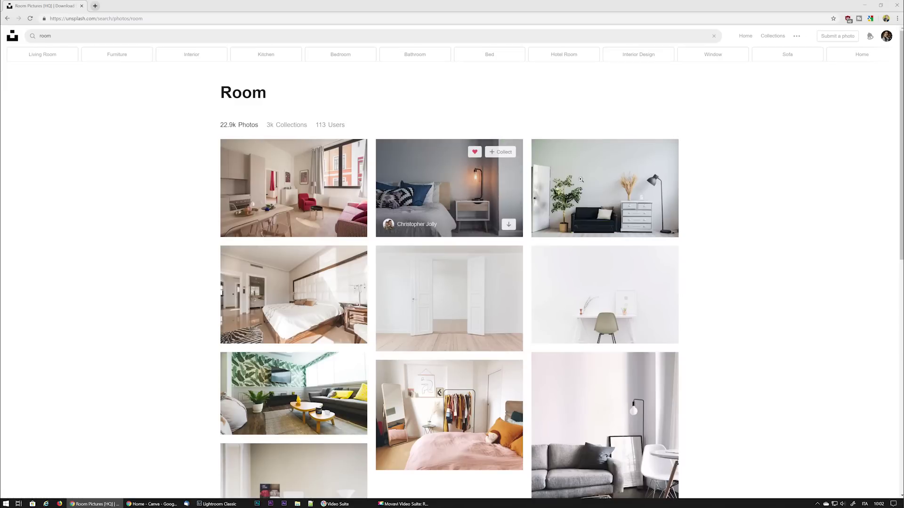
mouse_move(608, 193)
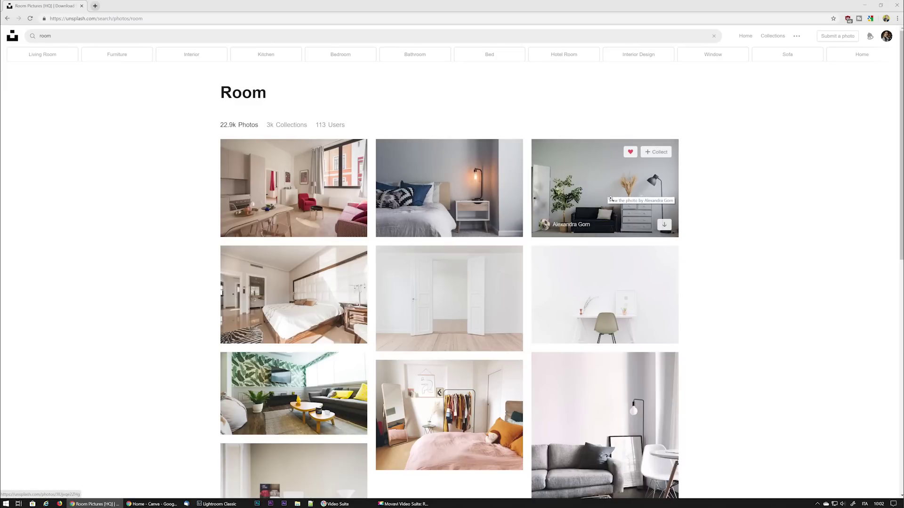
scroll(610, 199, down, 2)
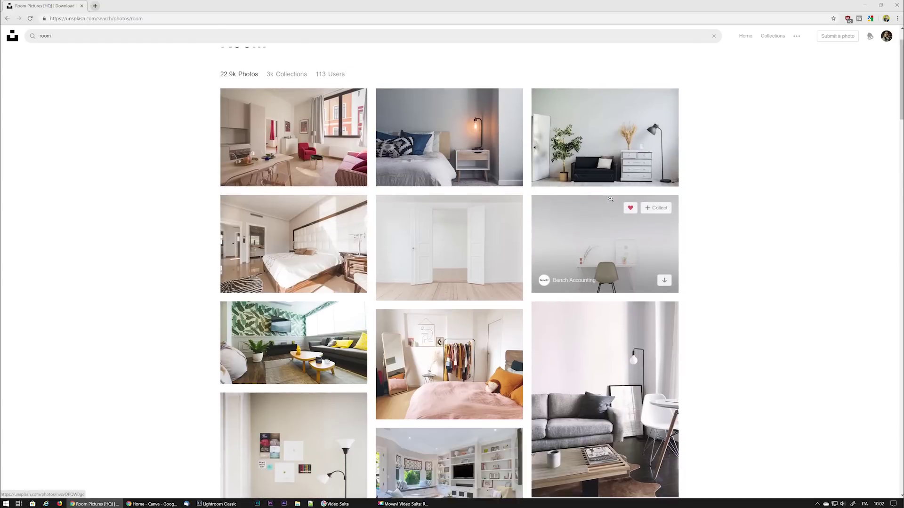
scroll(610, 199, up, 2)
click(606, 194)
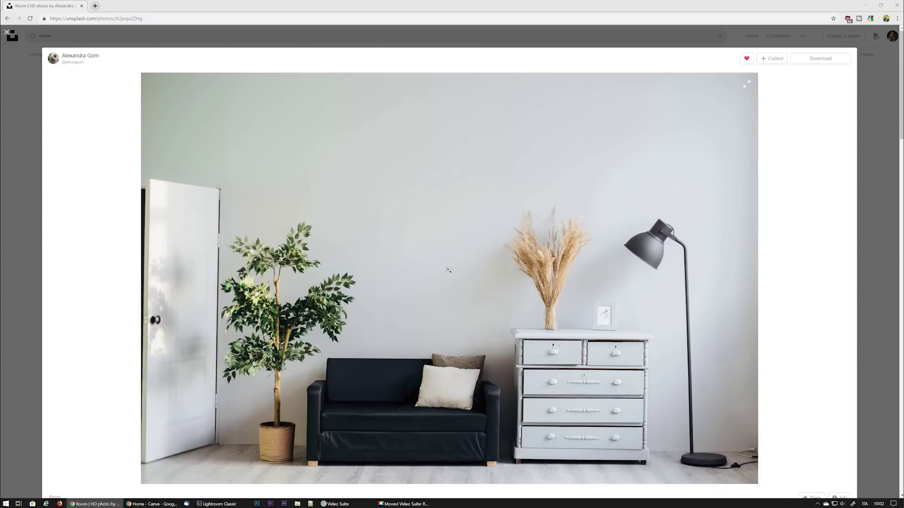
click(7, 33)
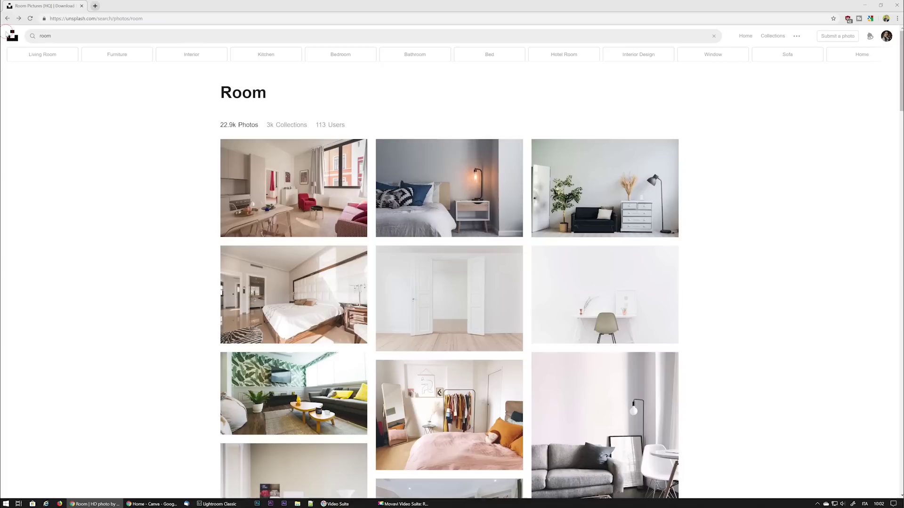
Browse further through the room photos and view the one with the blue sofa beneath a framed picture
scroll(201, 204, down, 6)
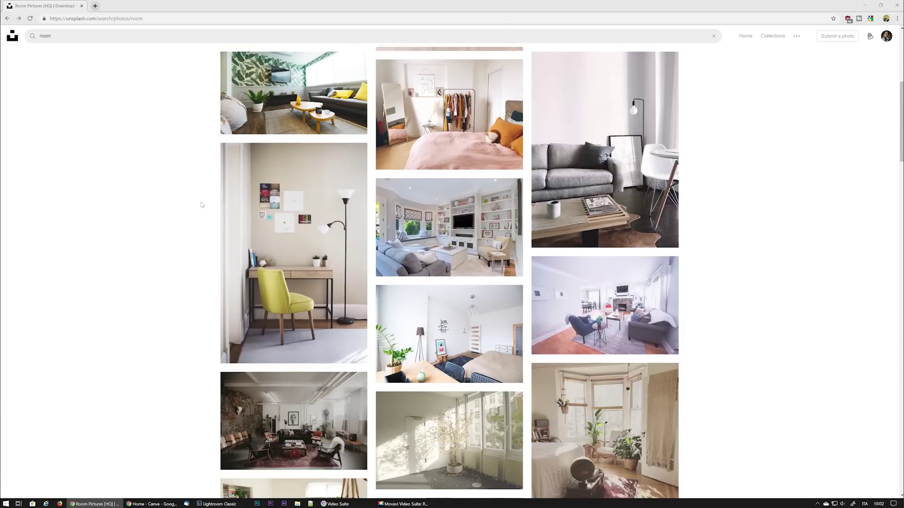
scroll(201, 205, down, 7)
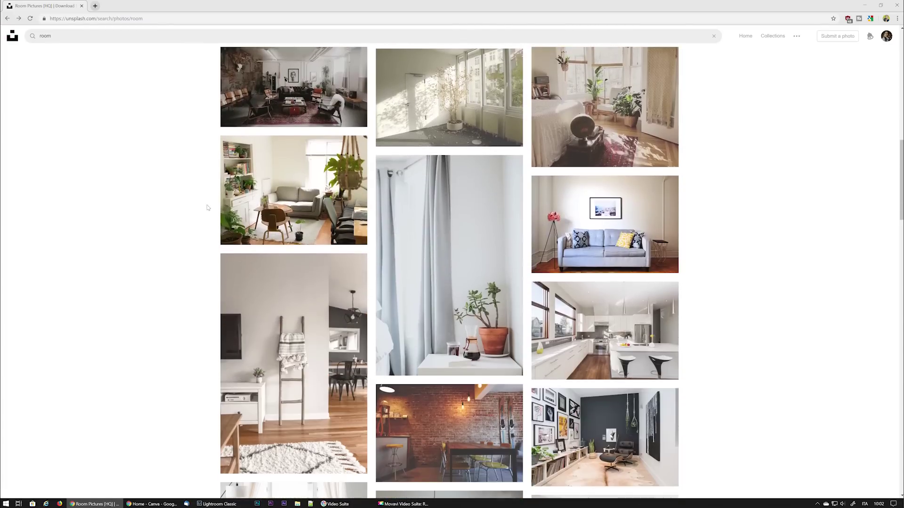
click(608, 221)
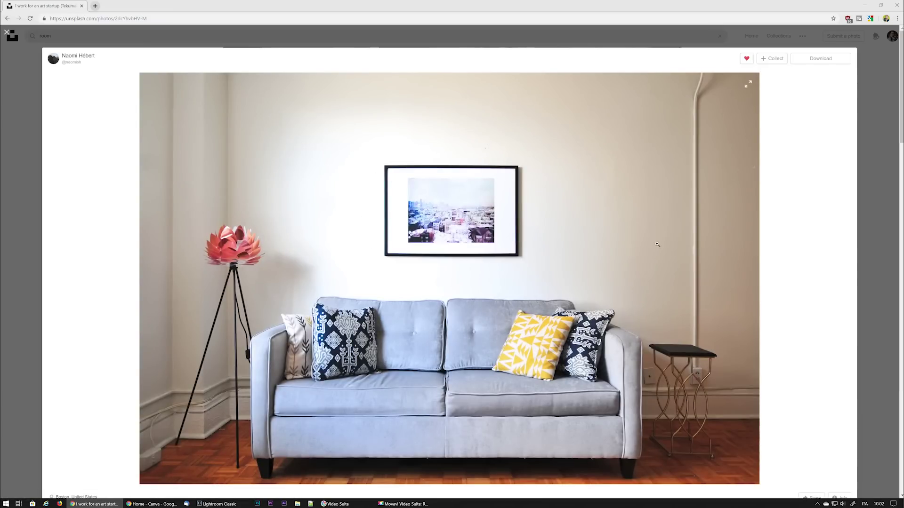
click(25, 134)
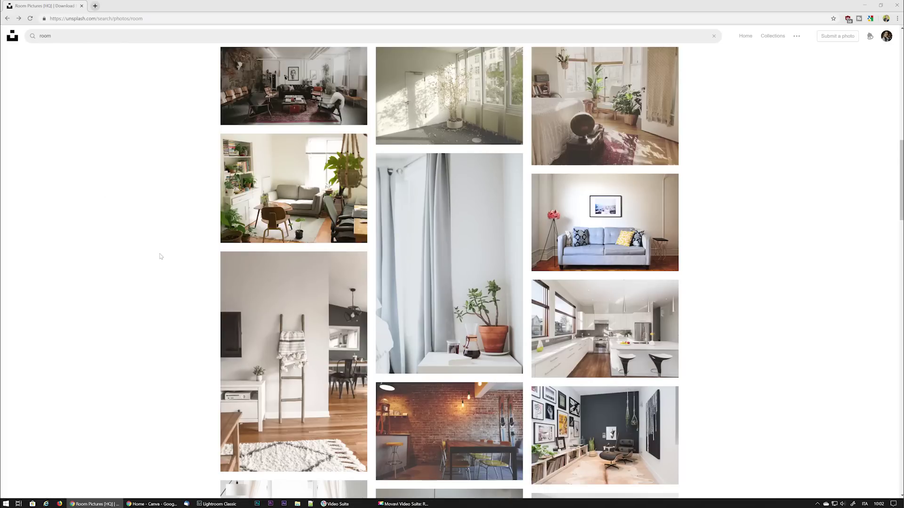
scroll(145, 253, down, 2)
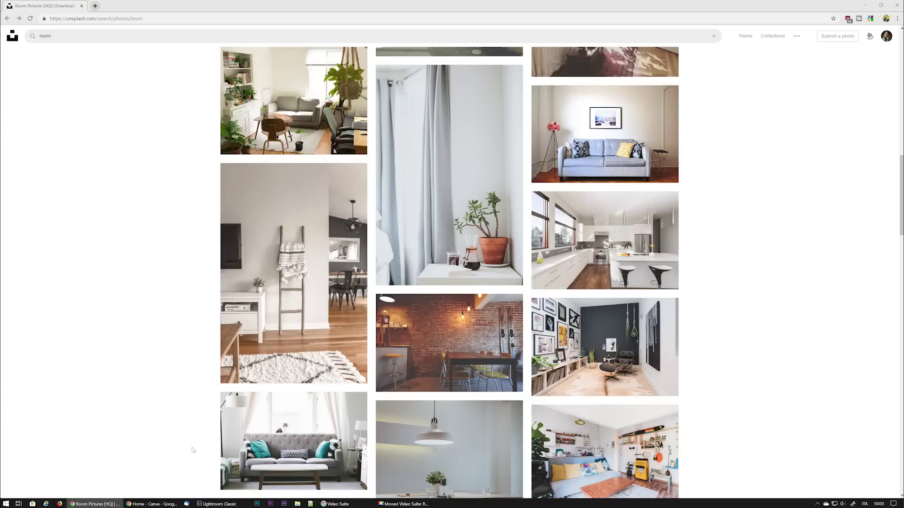
Switch to Lightroom Classic and open the Print module
click(224, 504)
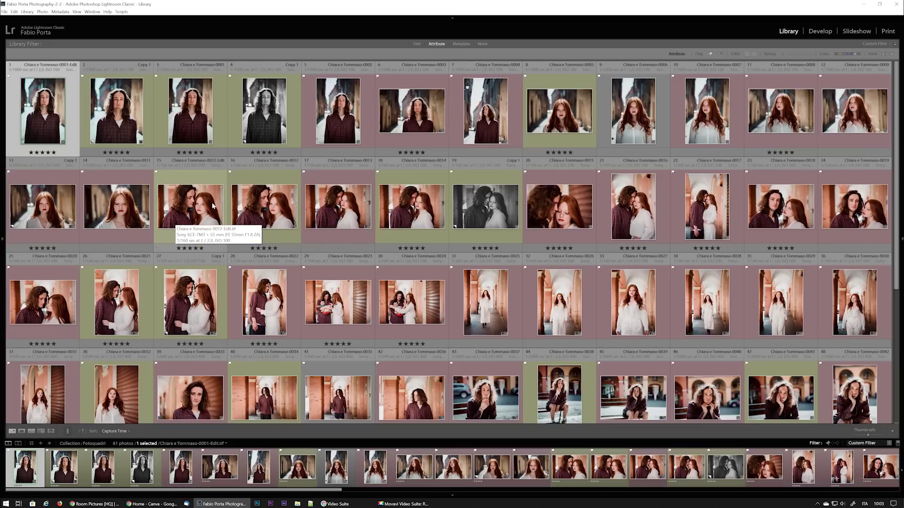
click(893, 38)
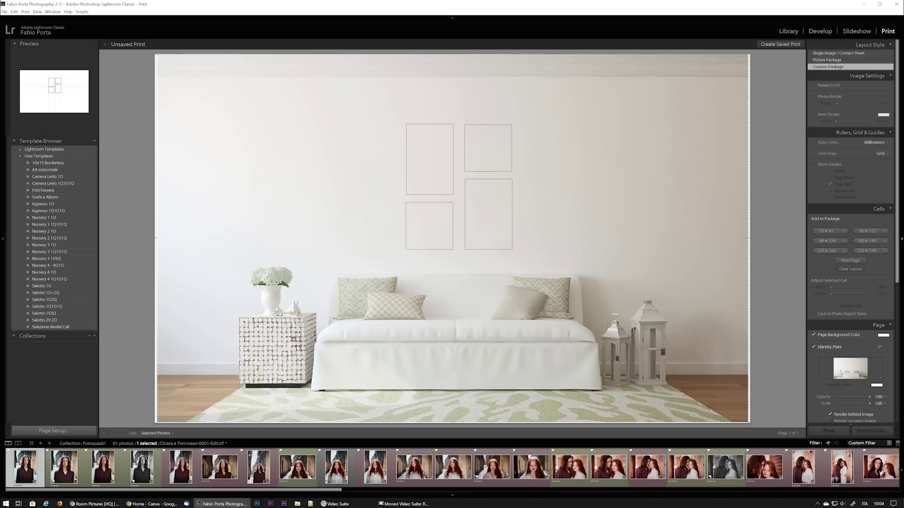
Examine the custom package's page and print job settings, including the identity plate choices for the room background
scroll(852, 230, down, 5)
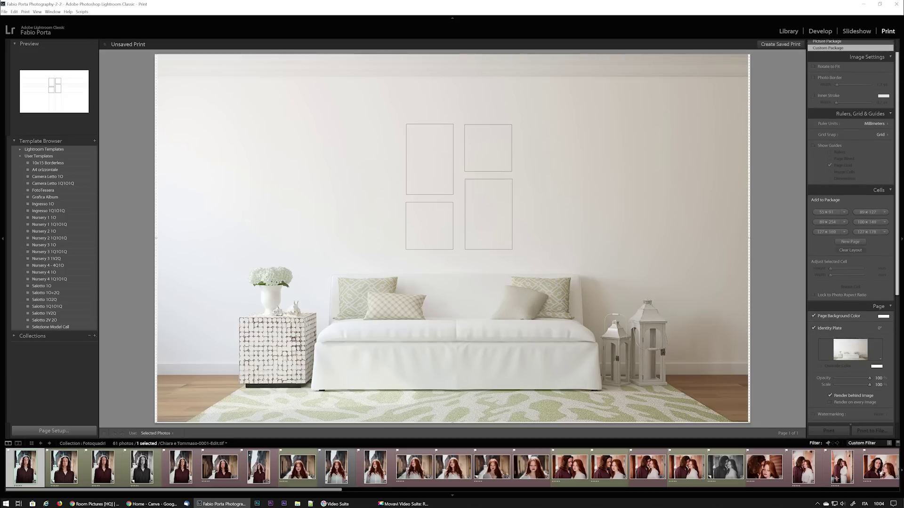
scroll(852, 231, down, 10)
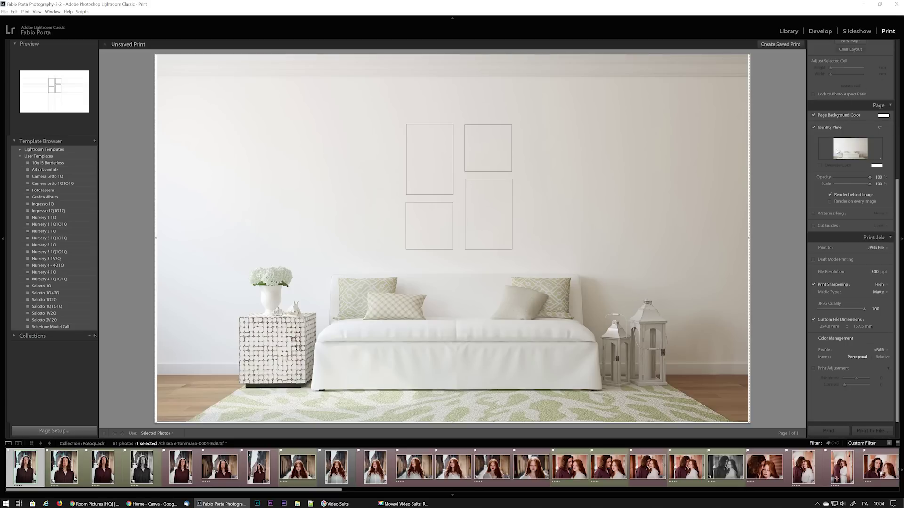
click(859, 153)
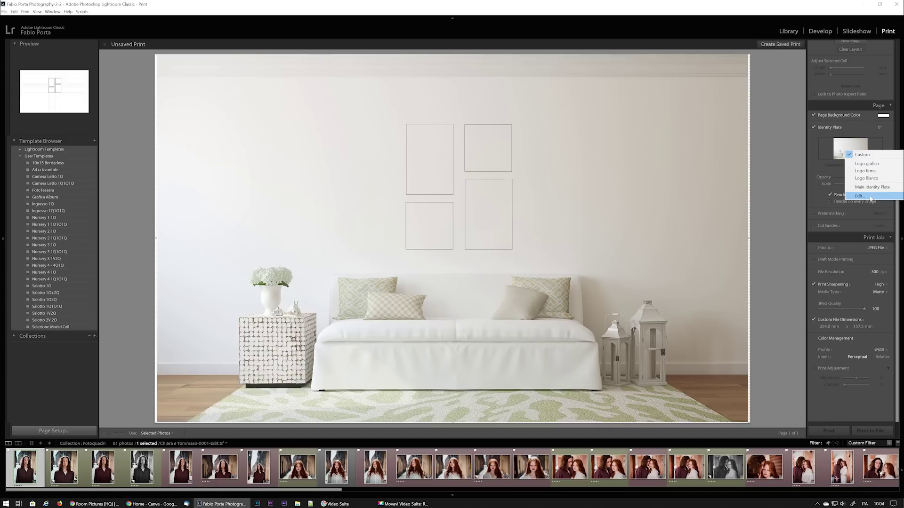
click(778, 202)
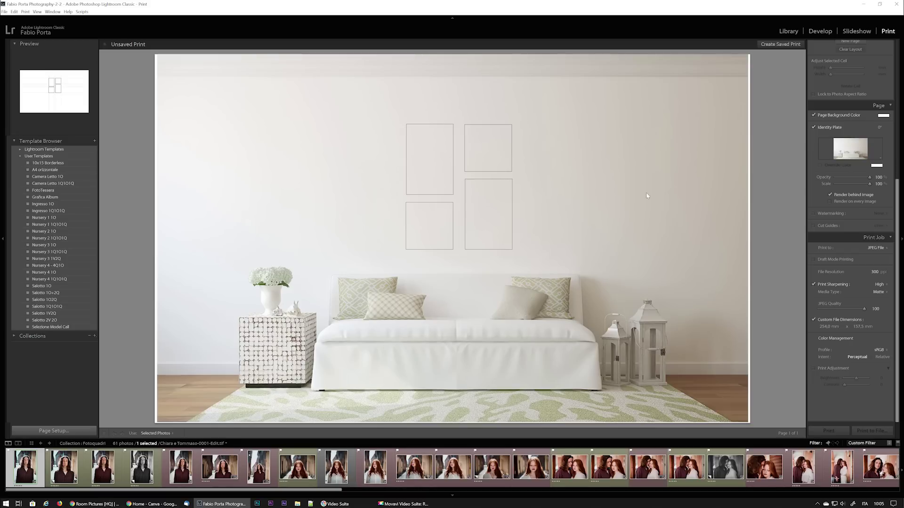
Add a 55 × 91 mm cell beside the existing frames, shrink it to a 25 mm square, and delete it
scroll(864, 165, up, 5)
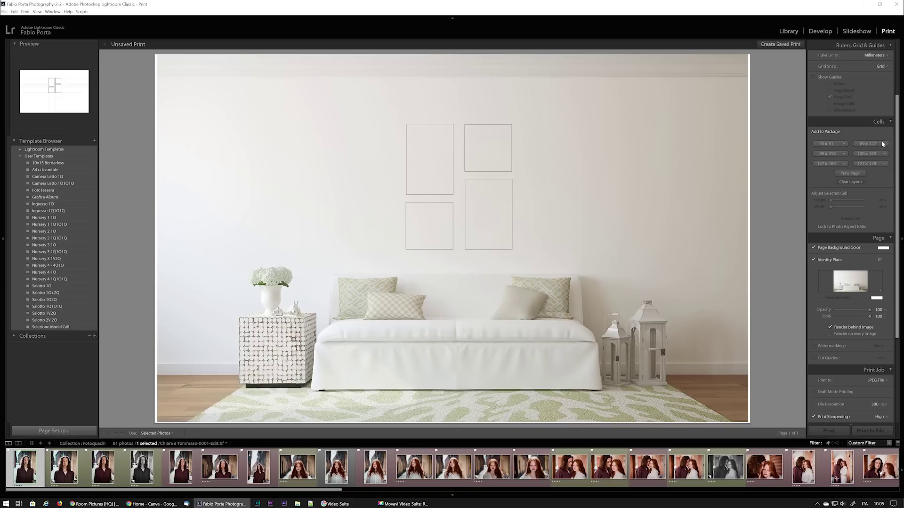
click(826, 145)
drag(290, 158, 304, 211)
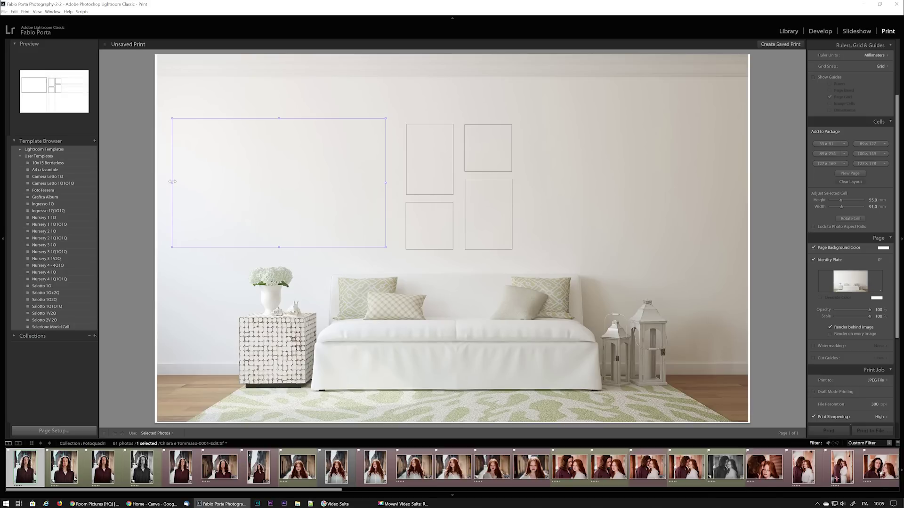
drag(172, 181, 232, 184)
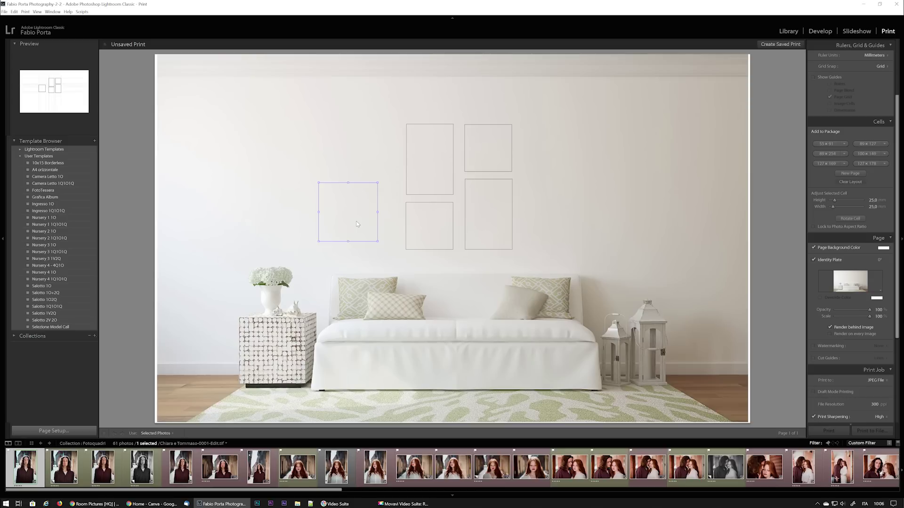
key(Delete)
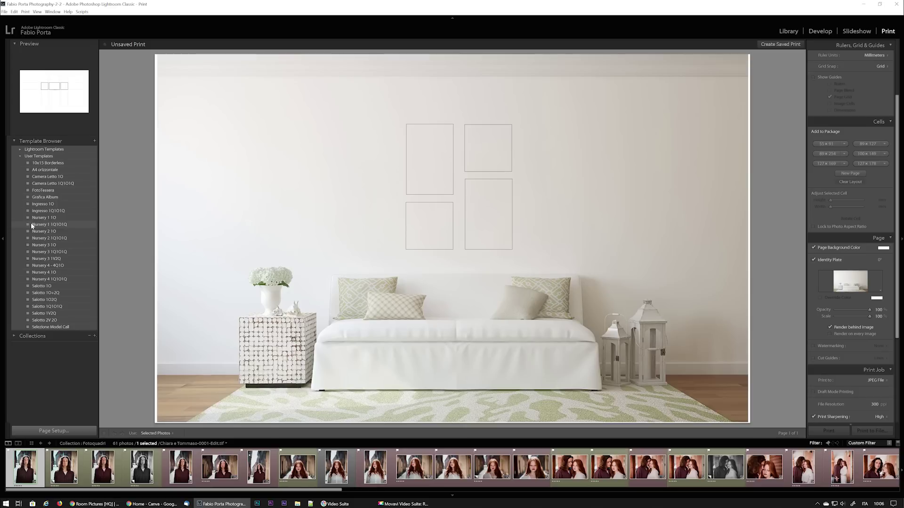
Preview the Nursery 2 and Nursery 4 user templates, both the 1O and 1Q1O1Q layouts
click(45, 232)
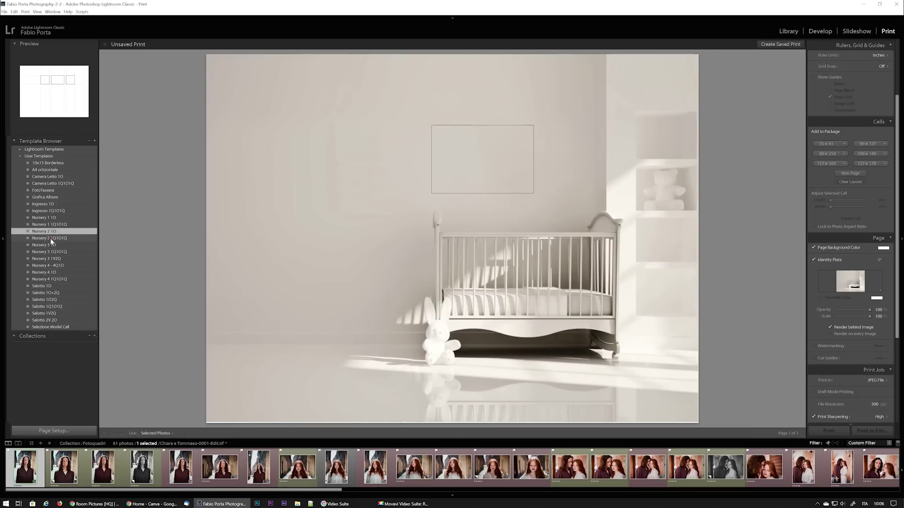
click(50, 239)
click(57, 273)
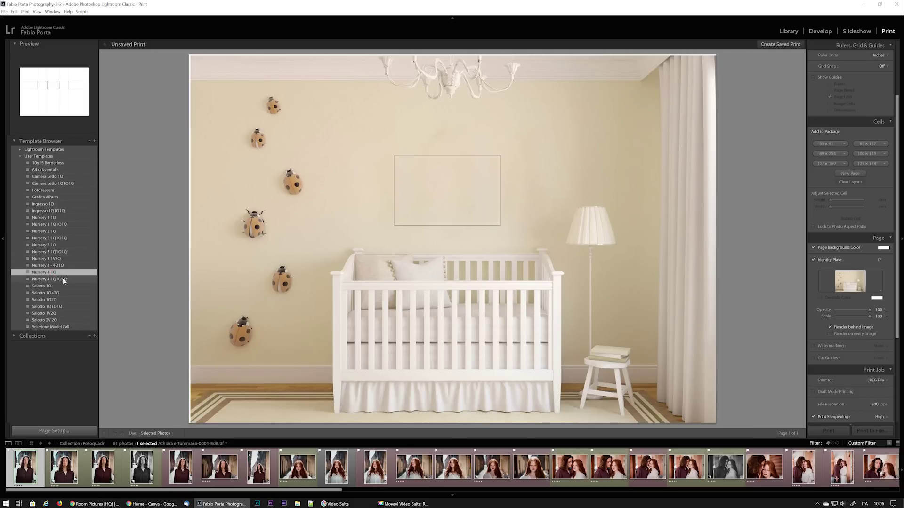
click(64, 280)
Preview the Salotto templates 1O, 1O+2Q, 1O2Q, 1Q1O1Q and 2V 2O
click(56, 285)
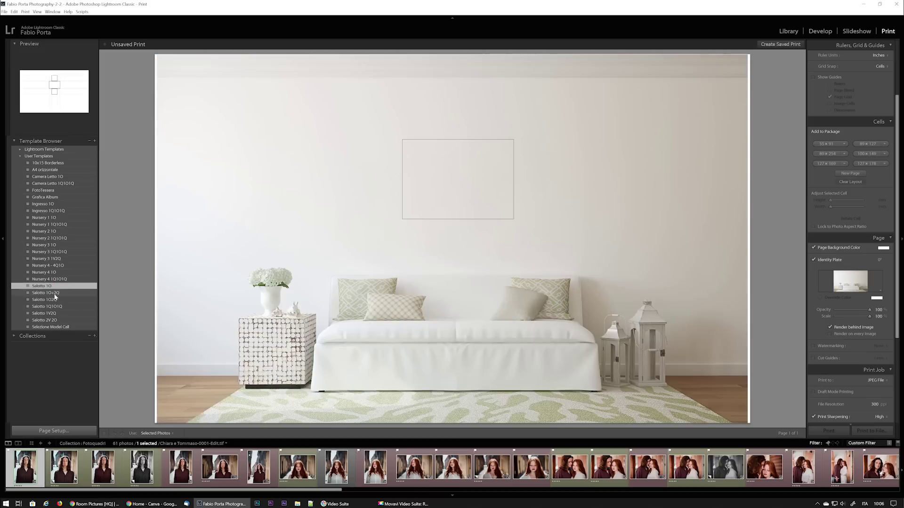
click(48, 297)
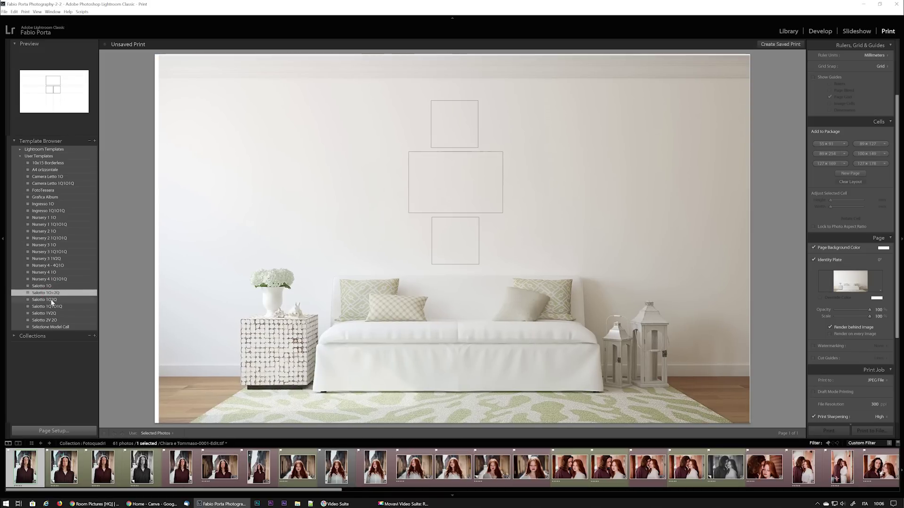
click(51, 300)
click(55, 307)
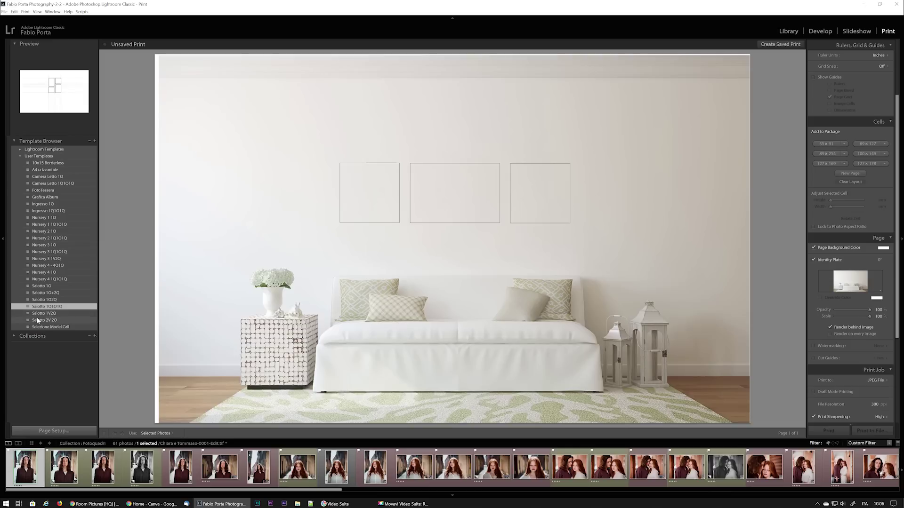
click(45, 320)
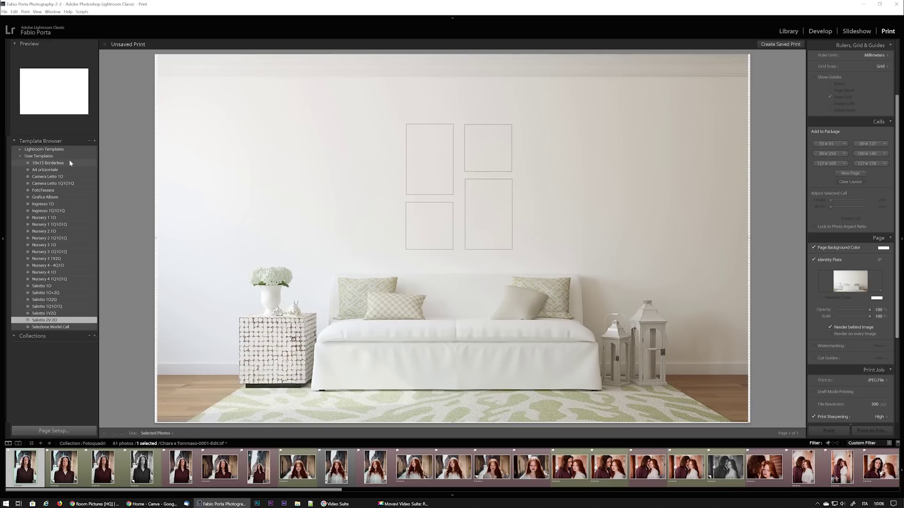
Open the New Template dialog for the current layout and dismiss it without saving
click(96, 141)
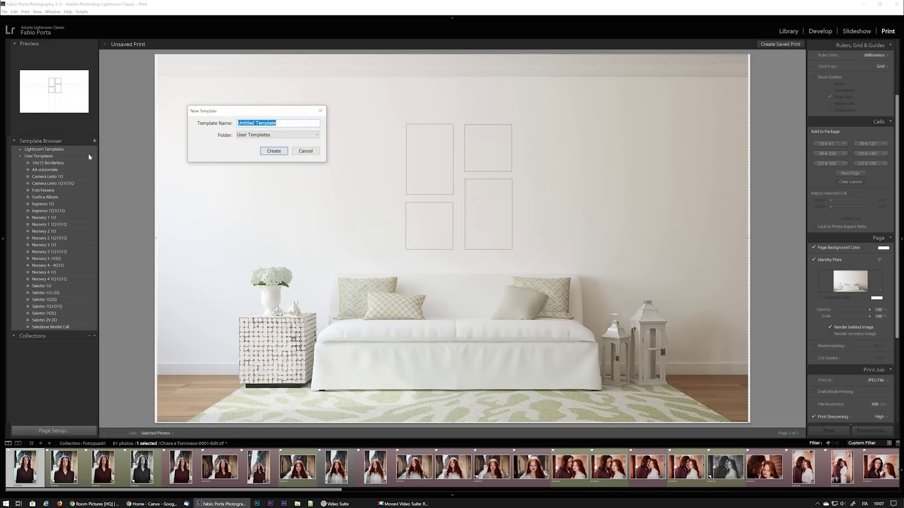
click(306, 151)
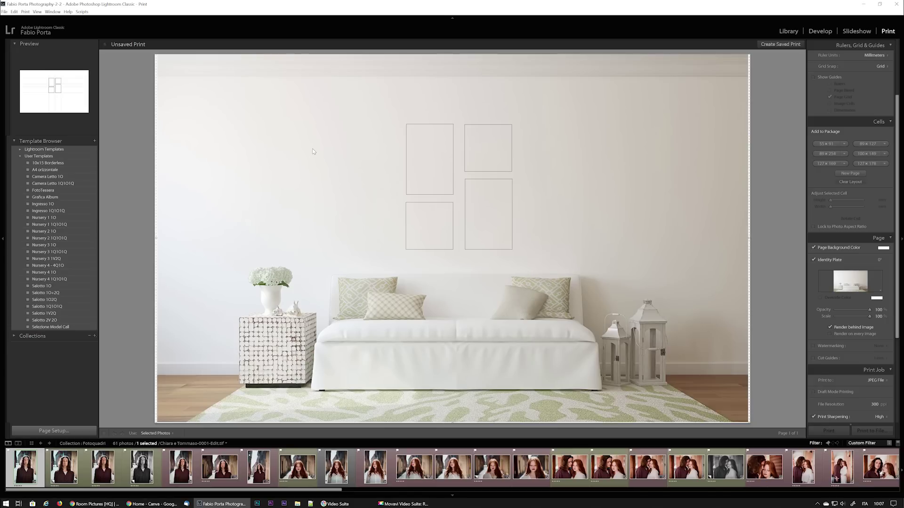
Apply the Ingresso 1Q1O1Q template and place the colour landscape photo of the embracing couple in the centre frame
click(49, 211)
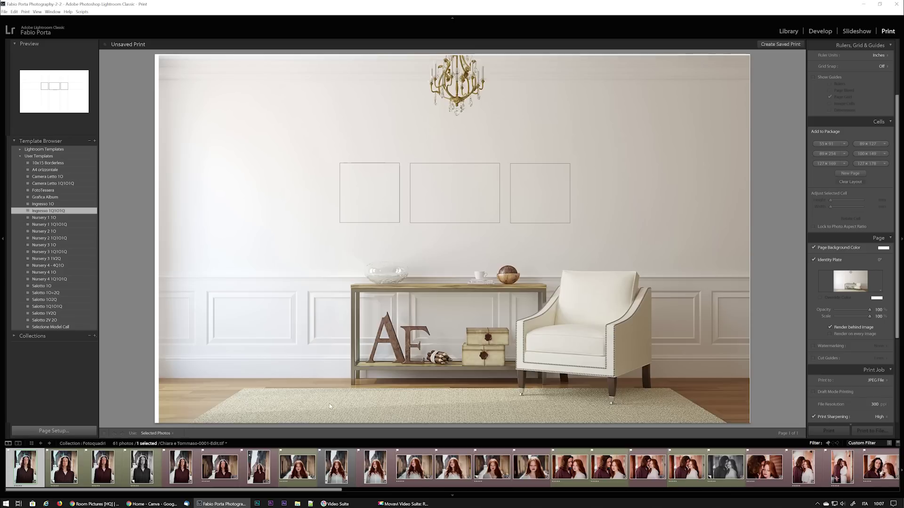
scroll(278, 493, down, 2)
drag(277, 492, 308, 494)
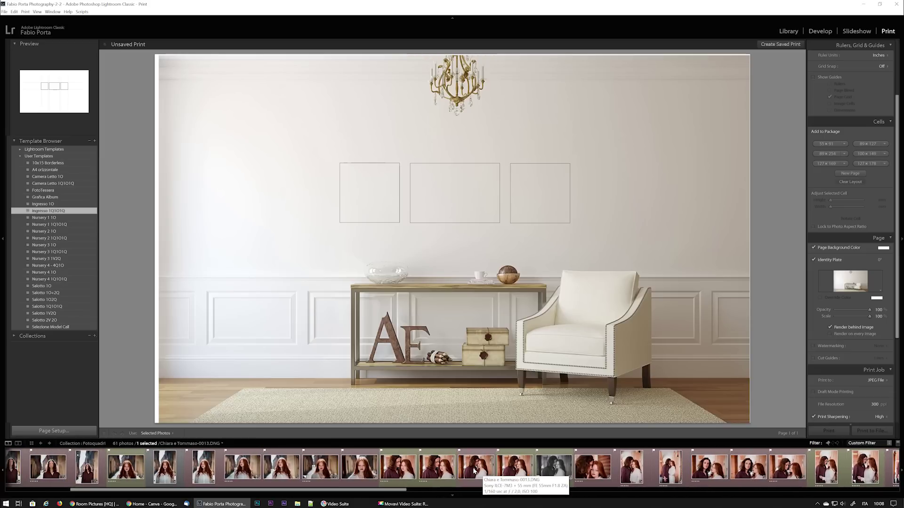
drag(513, 466, 442, 201)
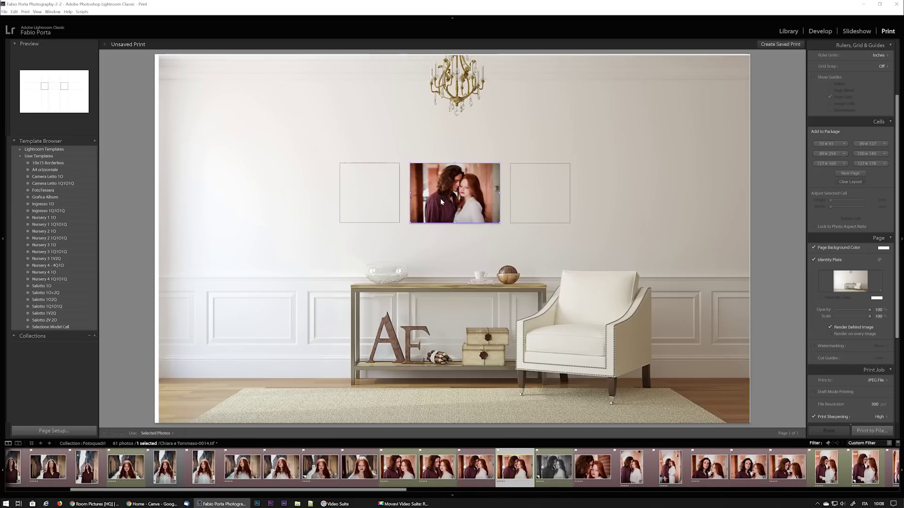
click(456, 252)
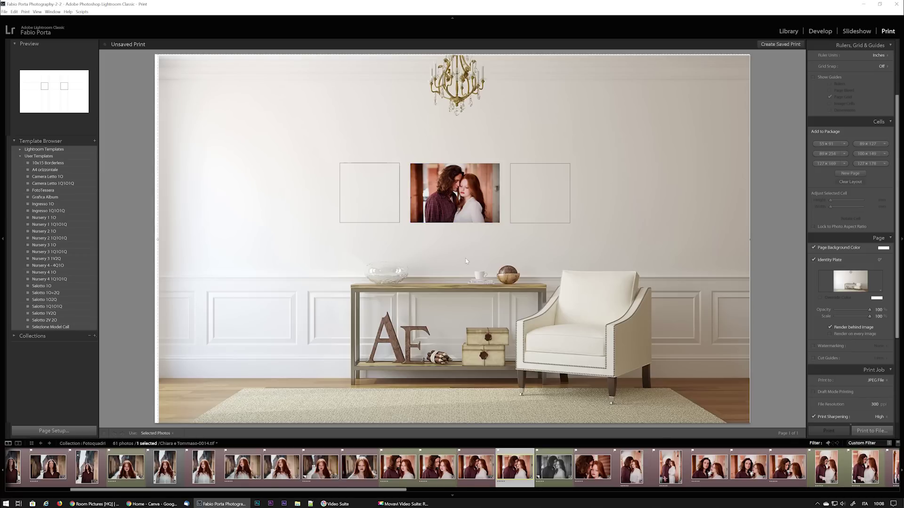
Place the landscape portrait of the red-haired woman in the right square frame and adjust its position inside the frame
drag(279, 493, 188, 496)
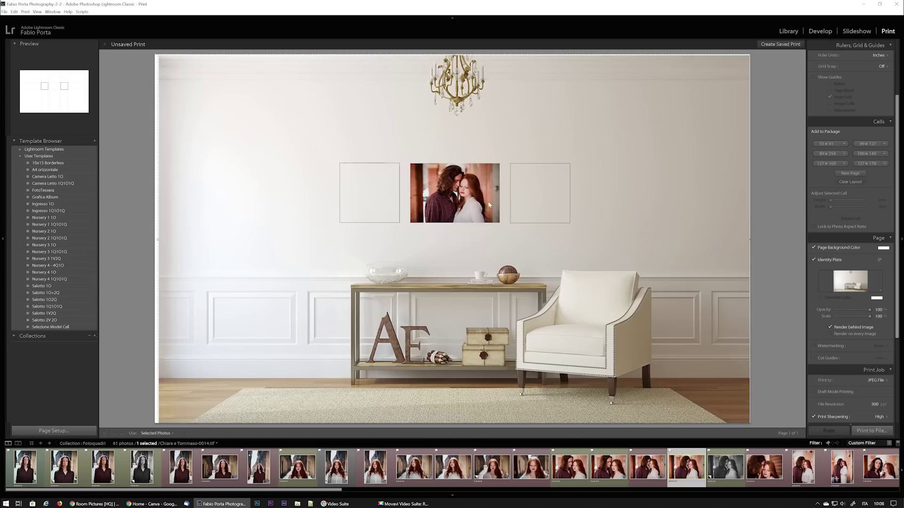
drag(298, 467, 528, 196)
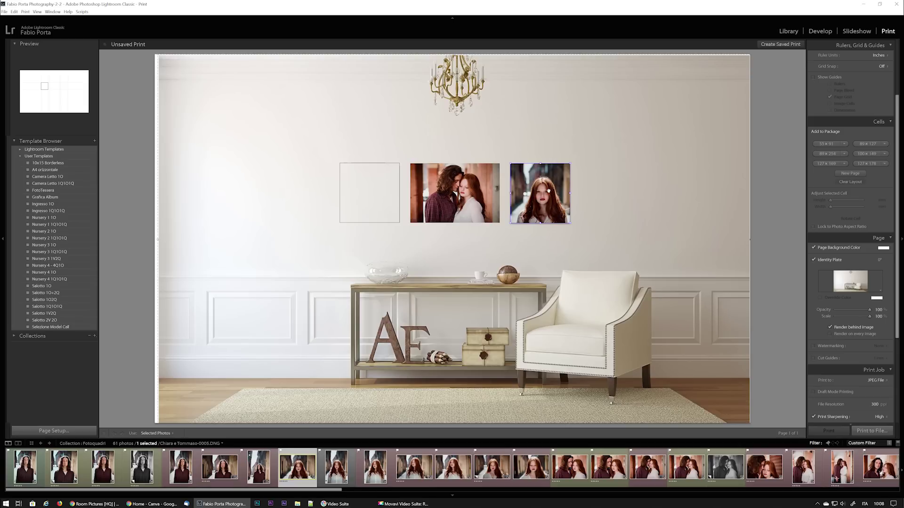
drag(538, 194, 543, 198)
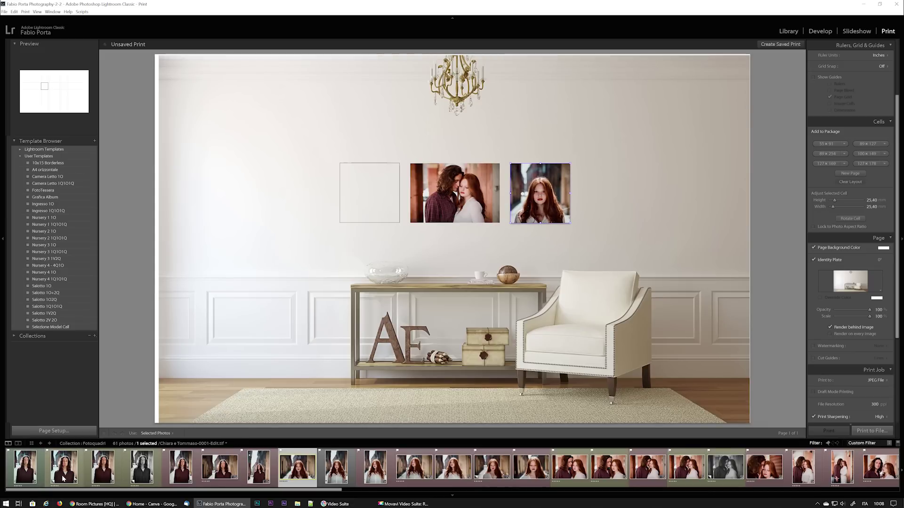
Place the colour portrait of the long-haired man in the left square frame and shift it down inside the frame
drag(64, 478, 374, 185)
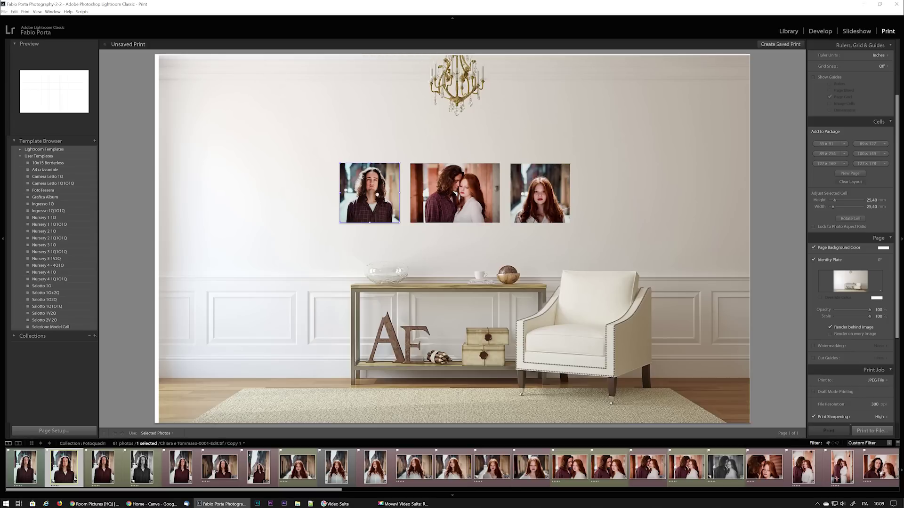
drag(379, 200, 380, 217)
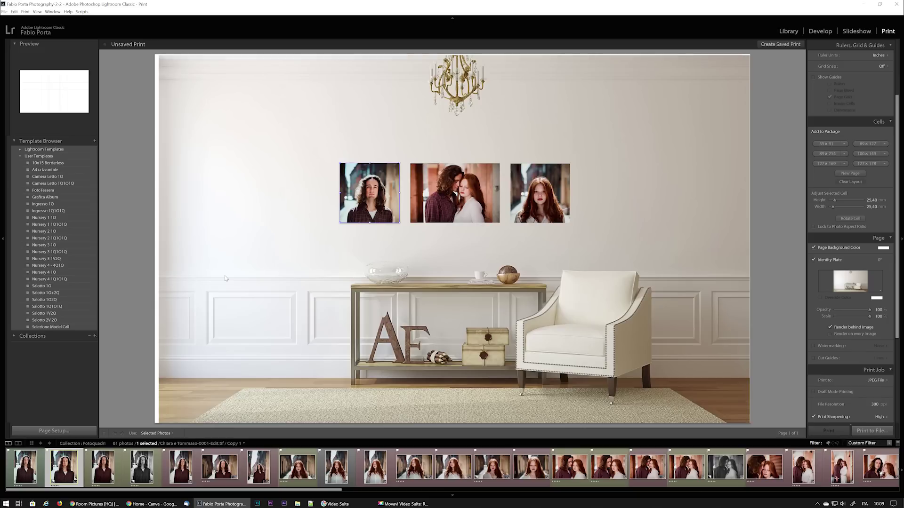
Review the print job settings for the JPEG output
scroll(850, 231, down, 3)
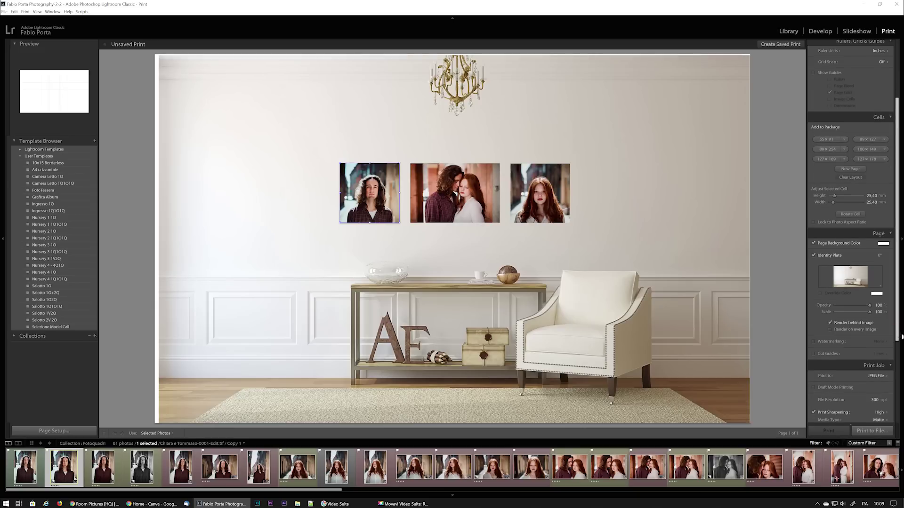
scroll(850, 231, down, 2)
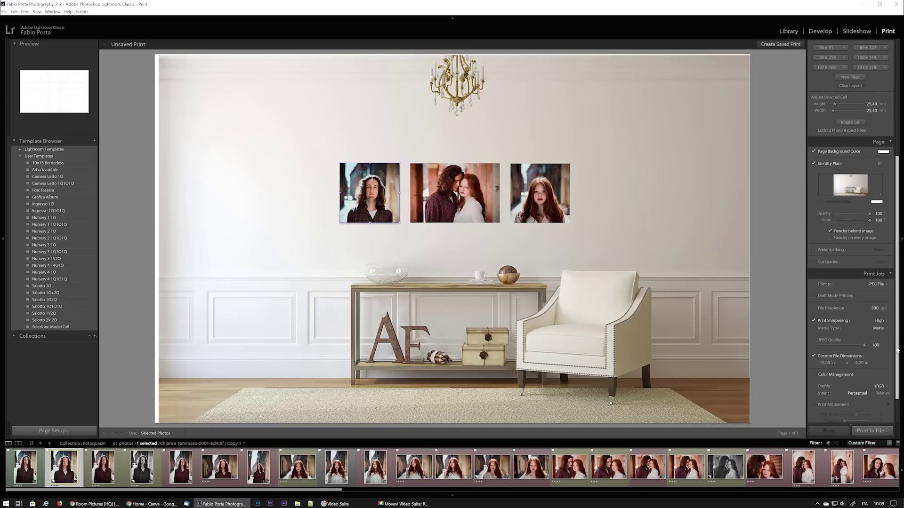